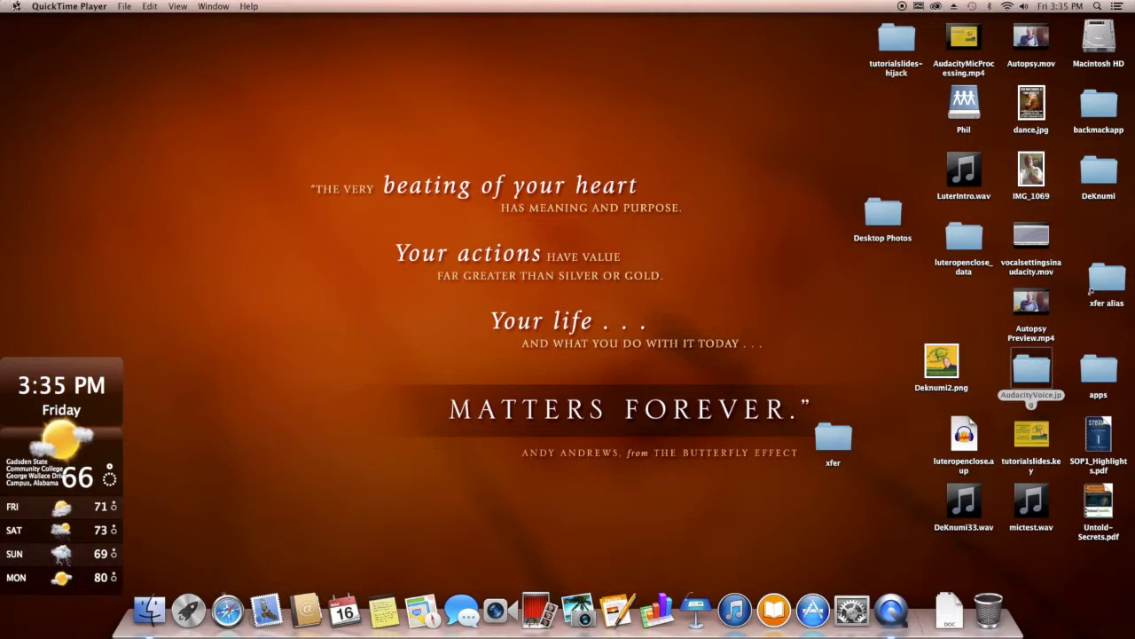
# Step: Launch Audio Hijack Pro from Recent Items, move its window right, and open its app menu
pyautogui.click(15, 6)
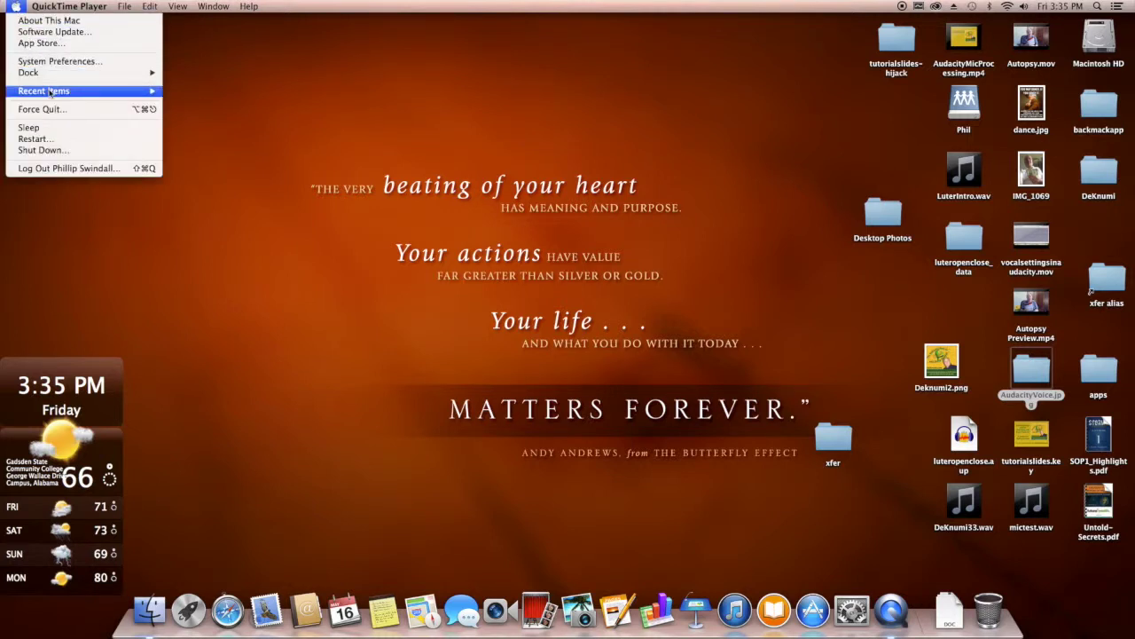
pyautogui.moveTo(51, 92)
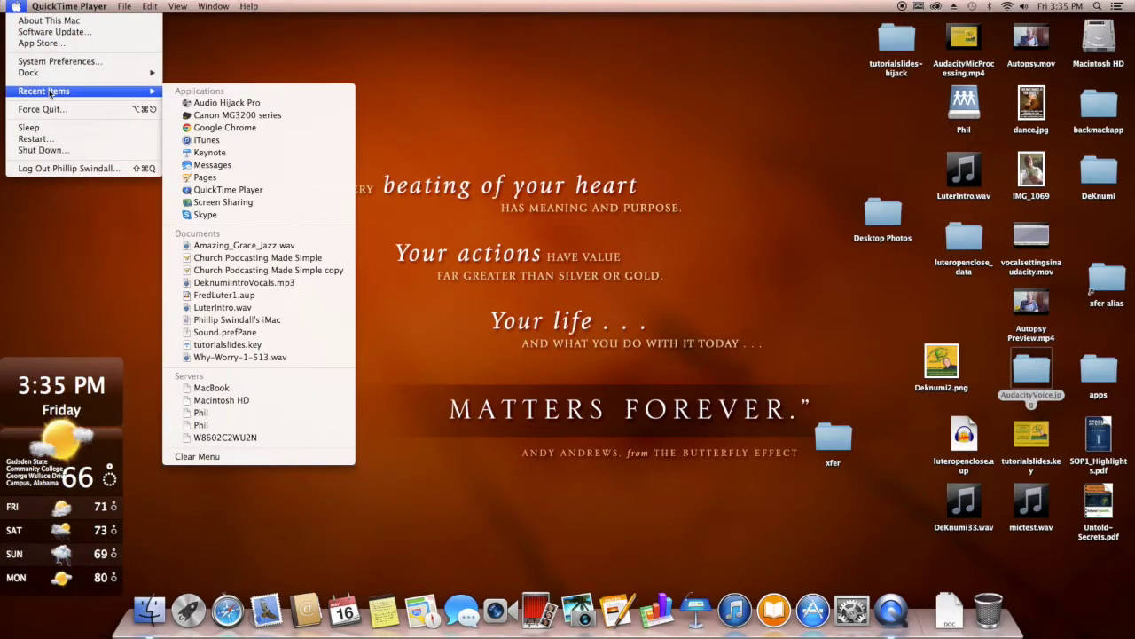
pyautogui.moveTo(151, 92)
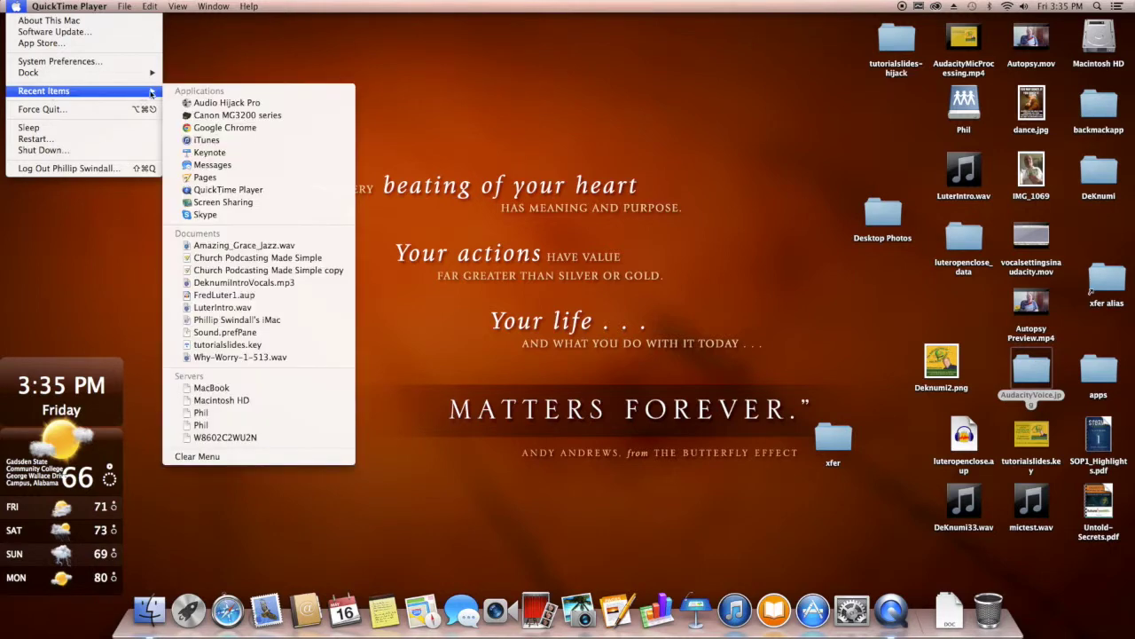
pyautogui.click(197, 102)
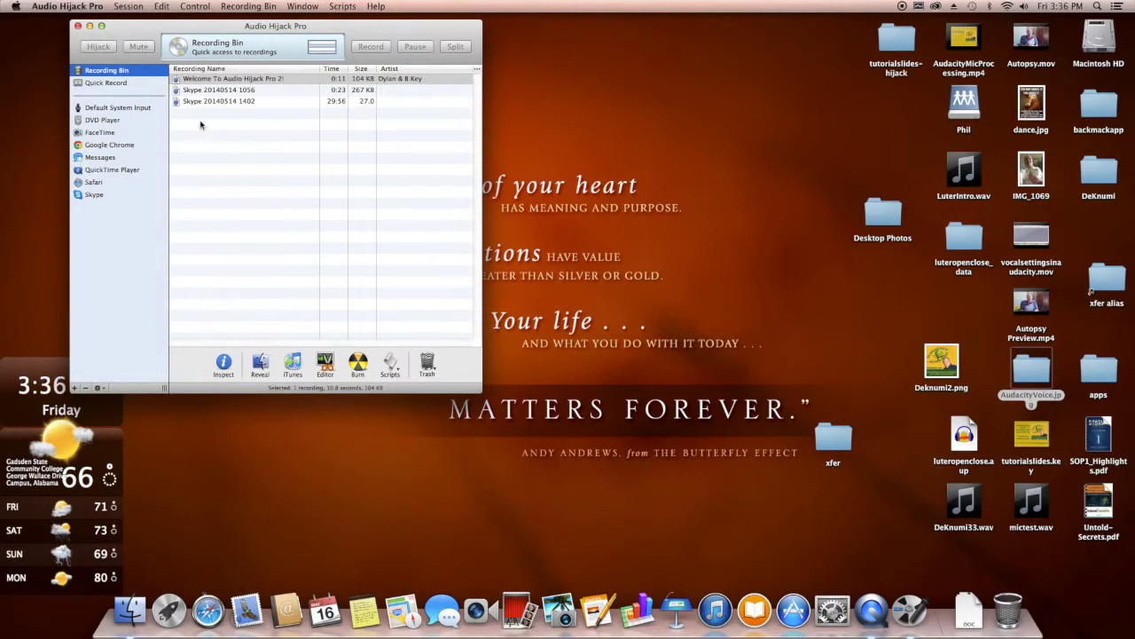
pyautogui.moveTo(135, 33); pyautogui.dragTo(291, 35)
pyautogui.click(69, 7)
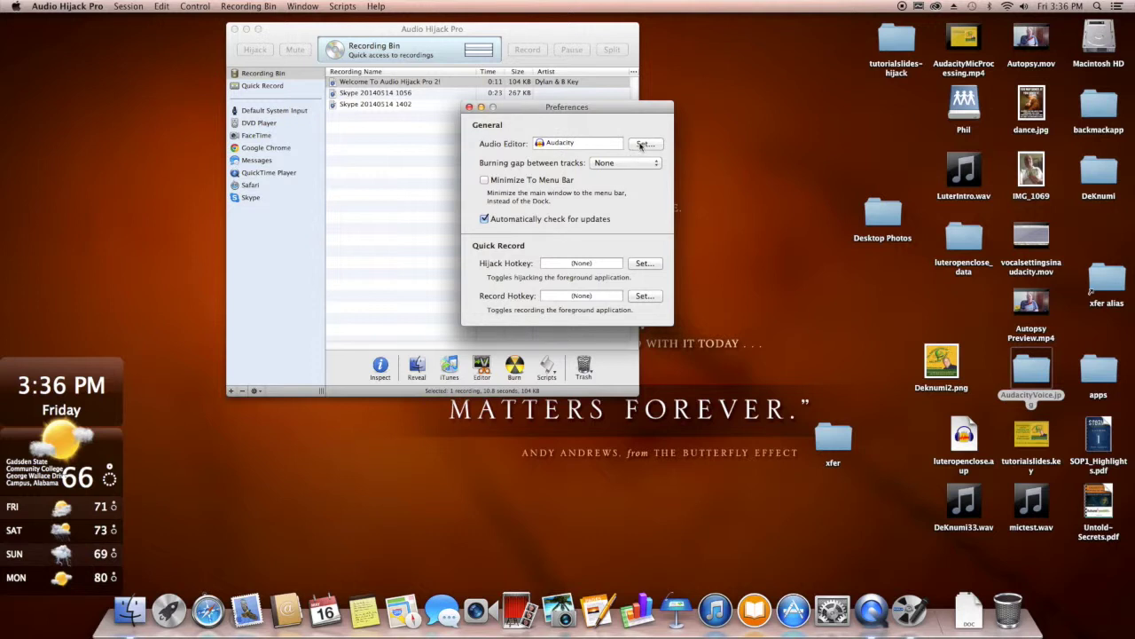
pyautogui.click(642, 146)
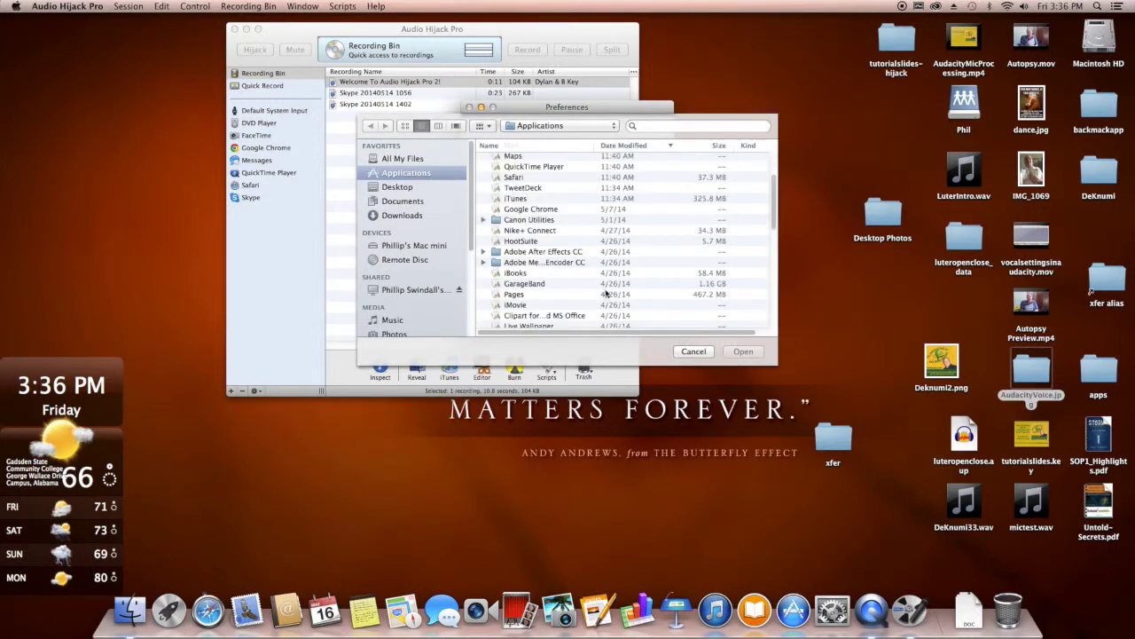
pyautogui.click(696, 352)
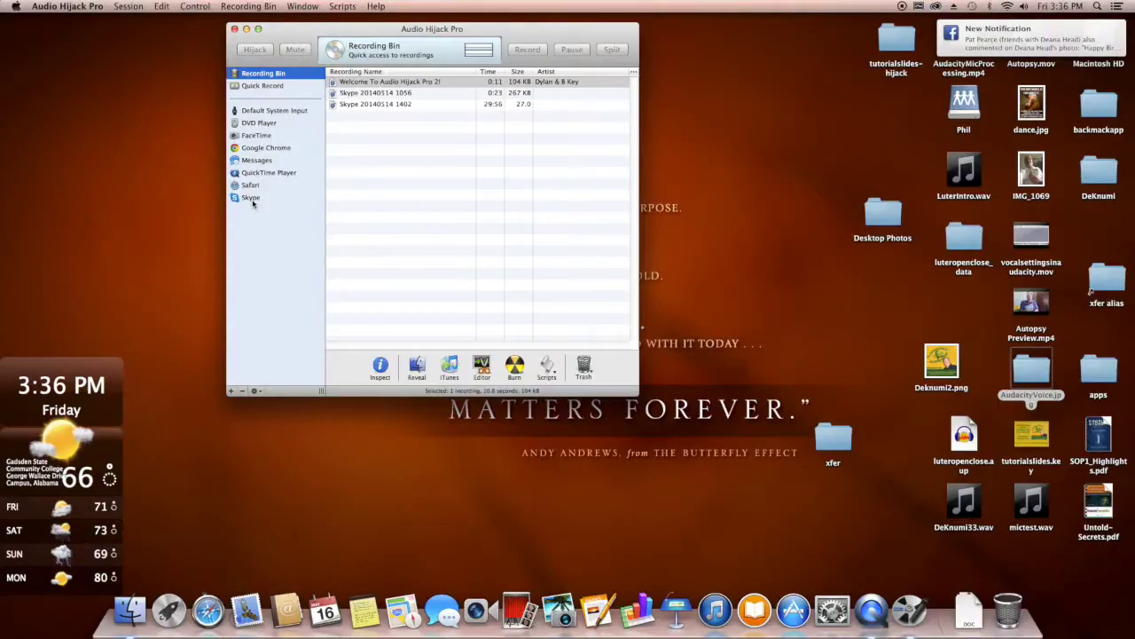
# Step: Show the Skype session's Input settings and confirm Skype as the source application
pyautogui.click(251, 198)
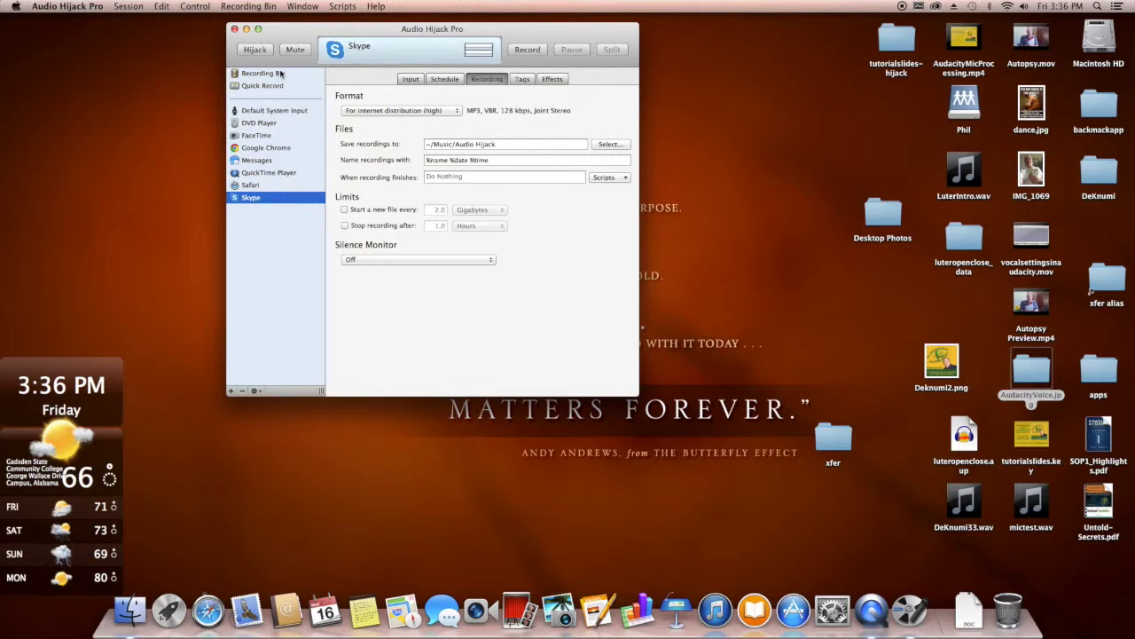
pyautogui.click(410, 80)
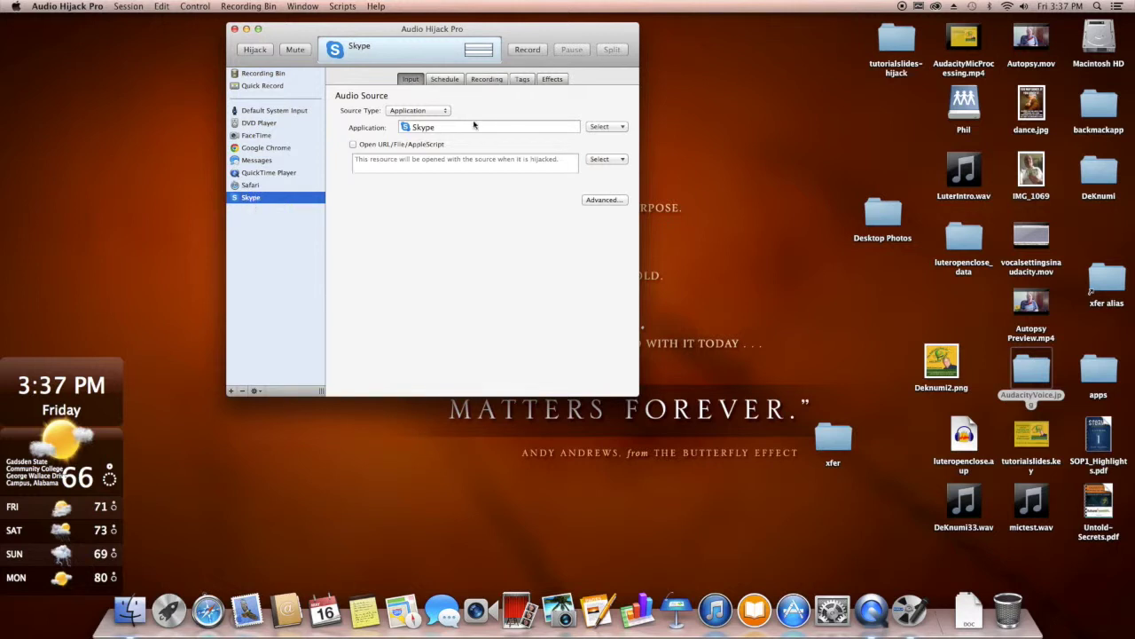
pyautogui.click(613, 129)
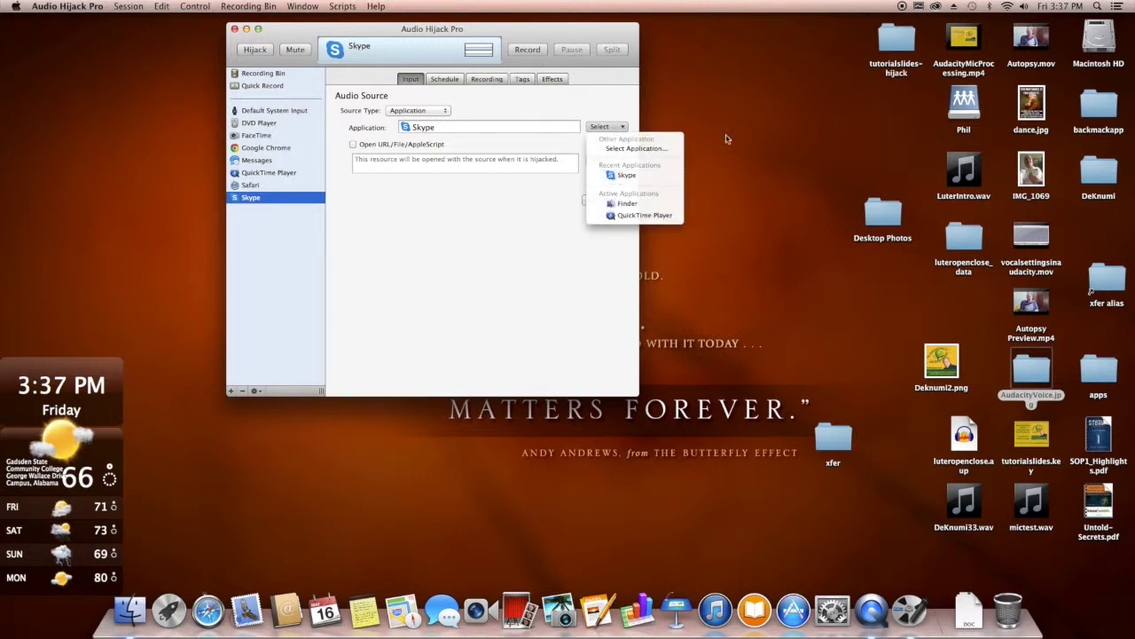
pyautogui.click(600, 129)
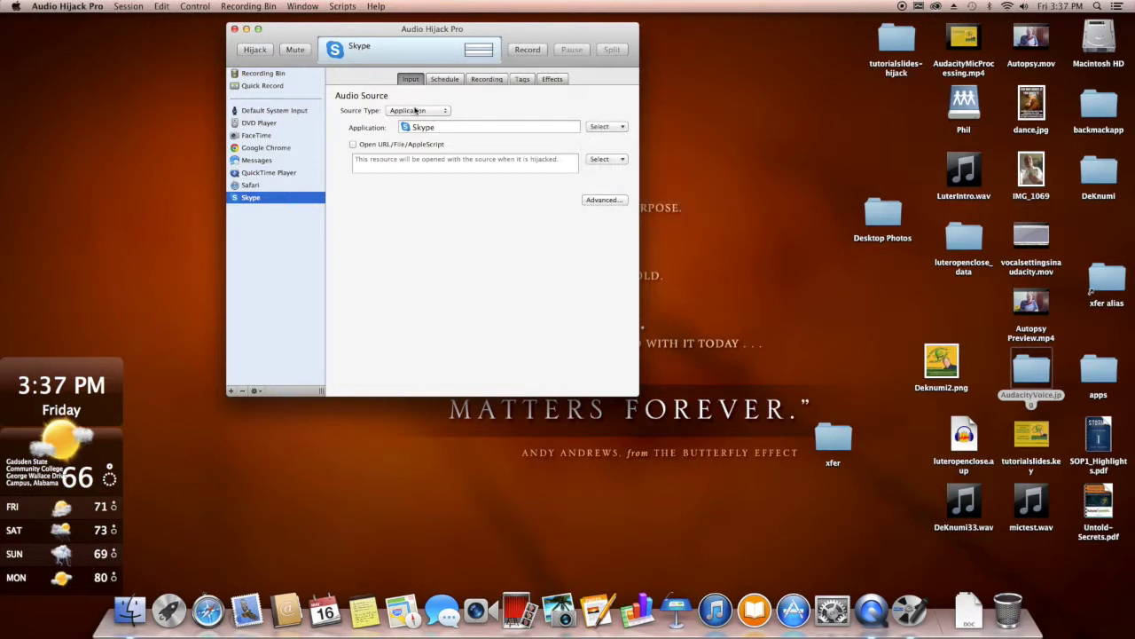
pyautogui.click(612, 128)
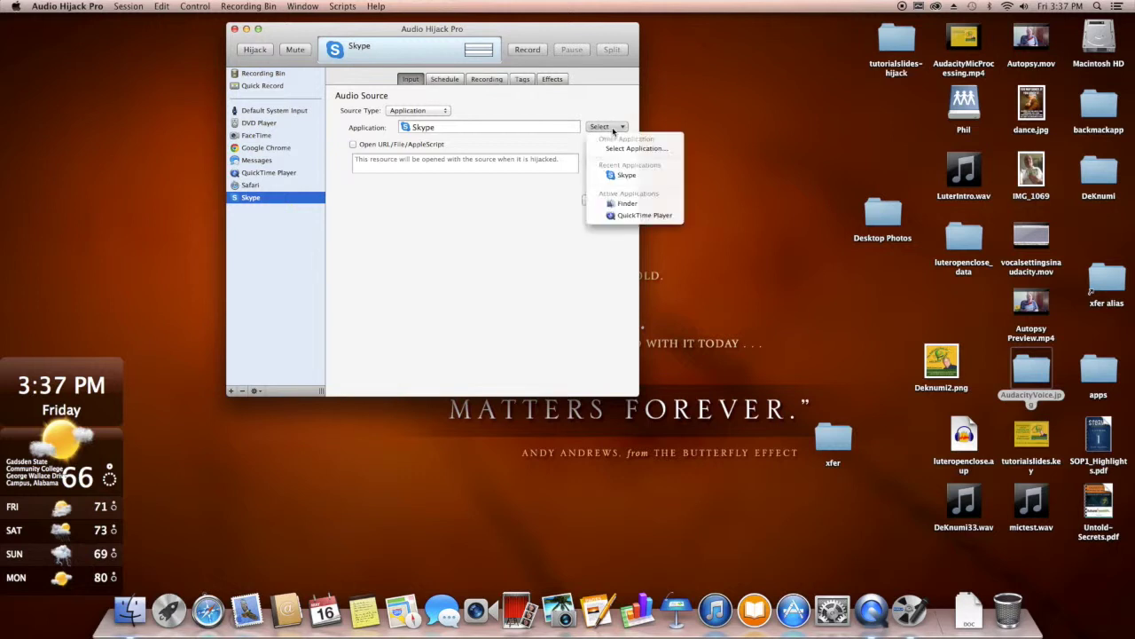
pyautogui.click(626, 177)
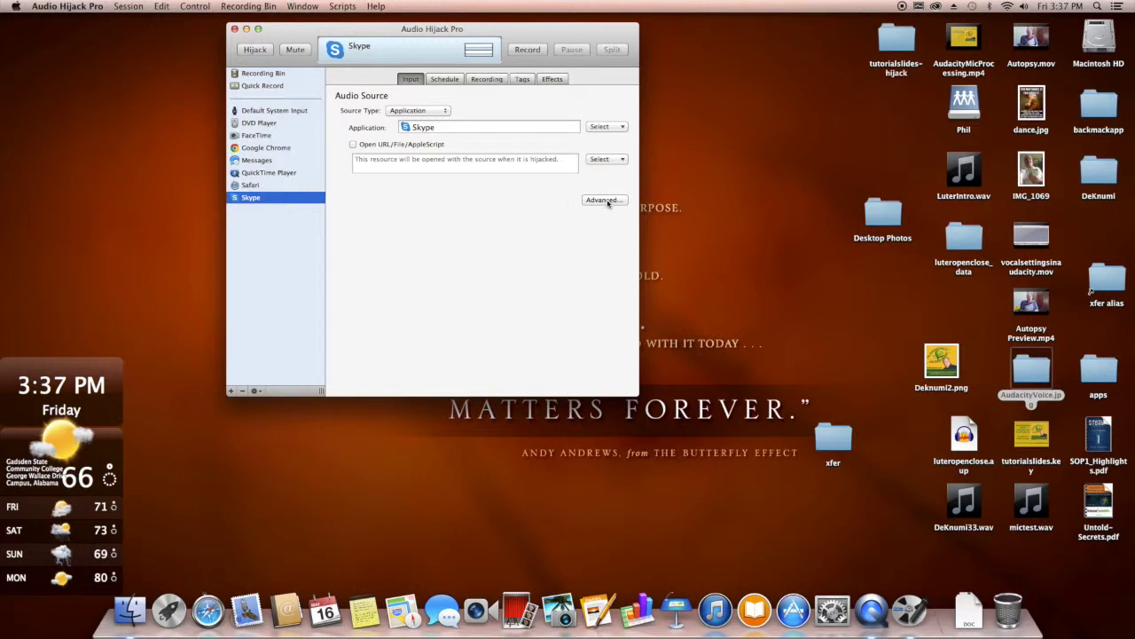
# Step: In Advanced options, include audio inputs split between channels, keeping capture limited to Default
pyautogui.click(606, 202)
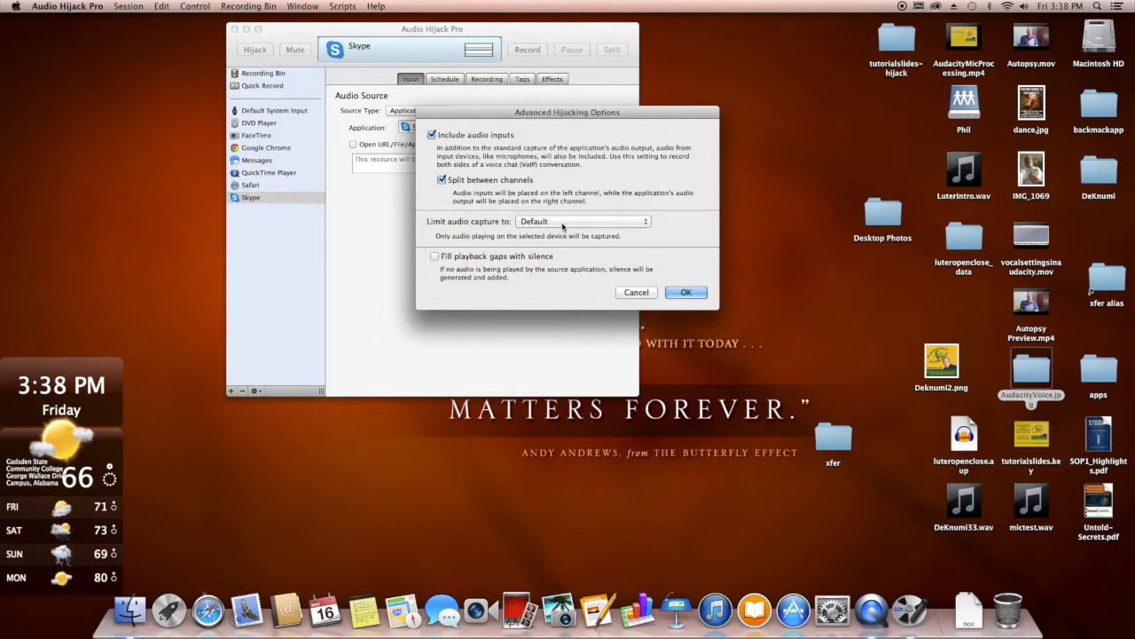
pyautogui.click(562, 224)
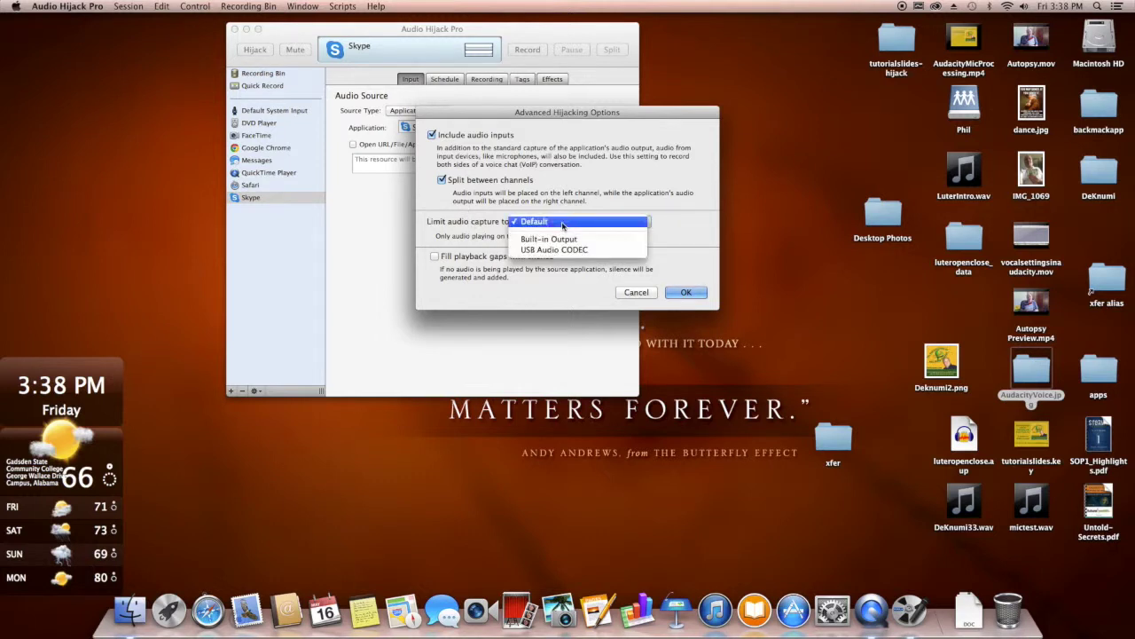
pyautogui.click(563, 224)
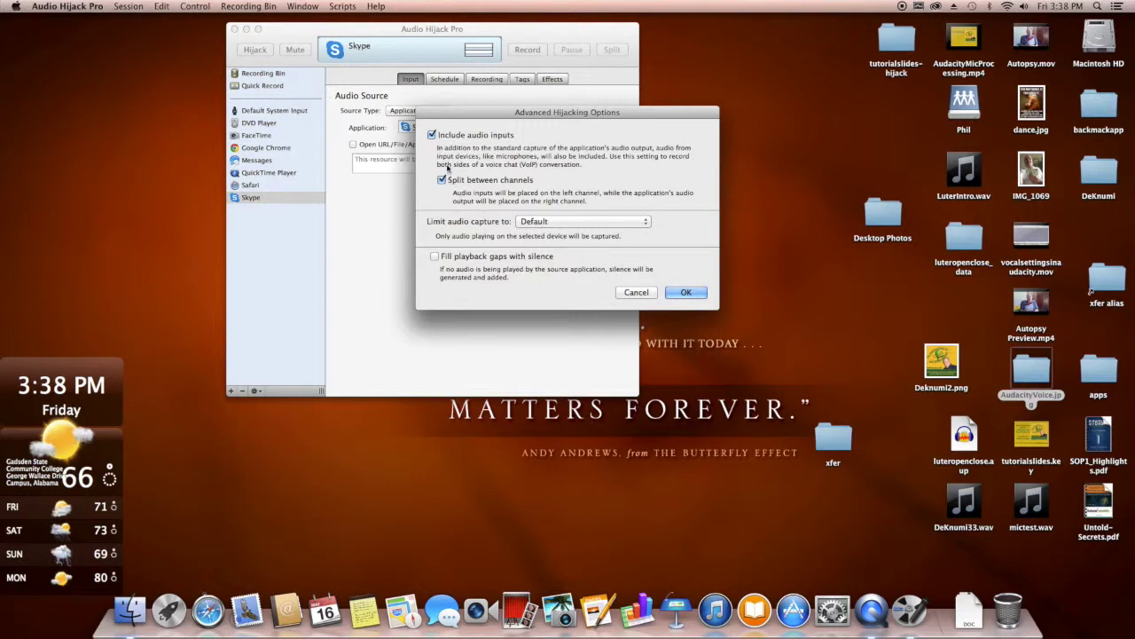
pyautogui.click(693, 295)
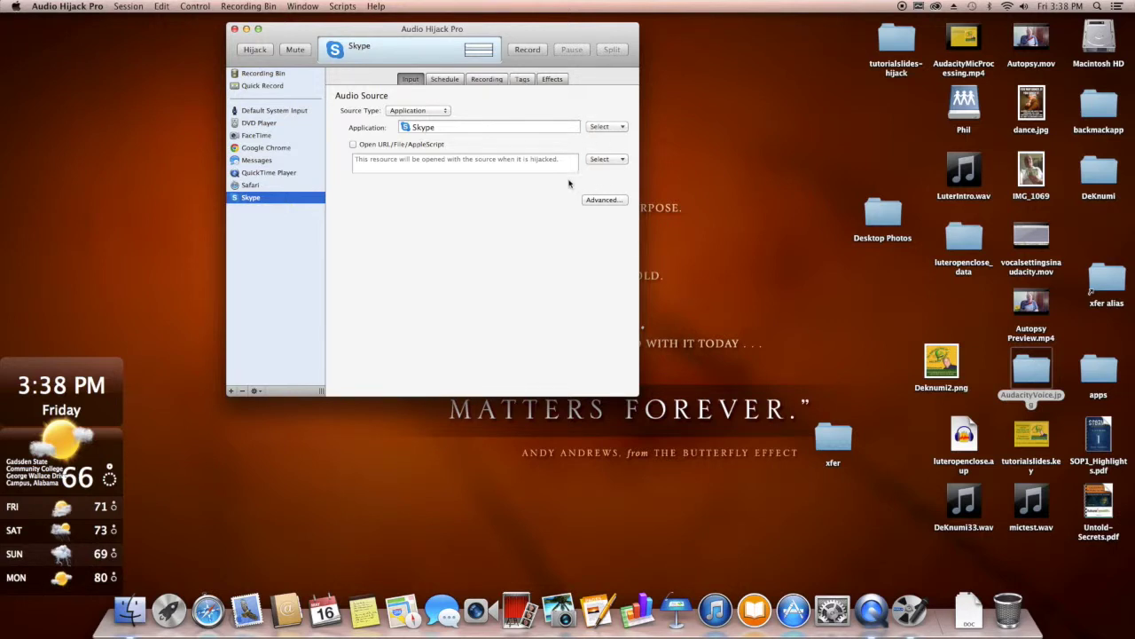
# Step: Keep the Recording format at For internet distribution (high) and move the window left
pyautogui.click(487, 80)
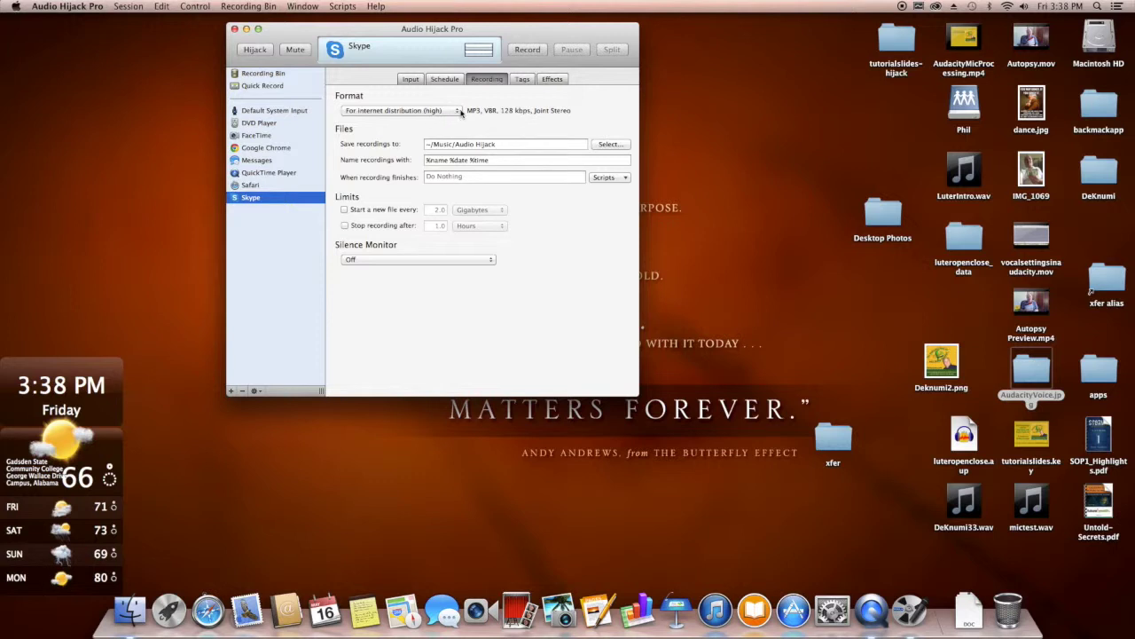
pyautogui.click(459, 111)
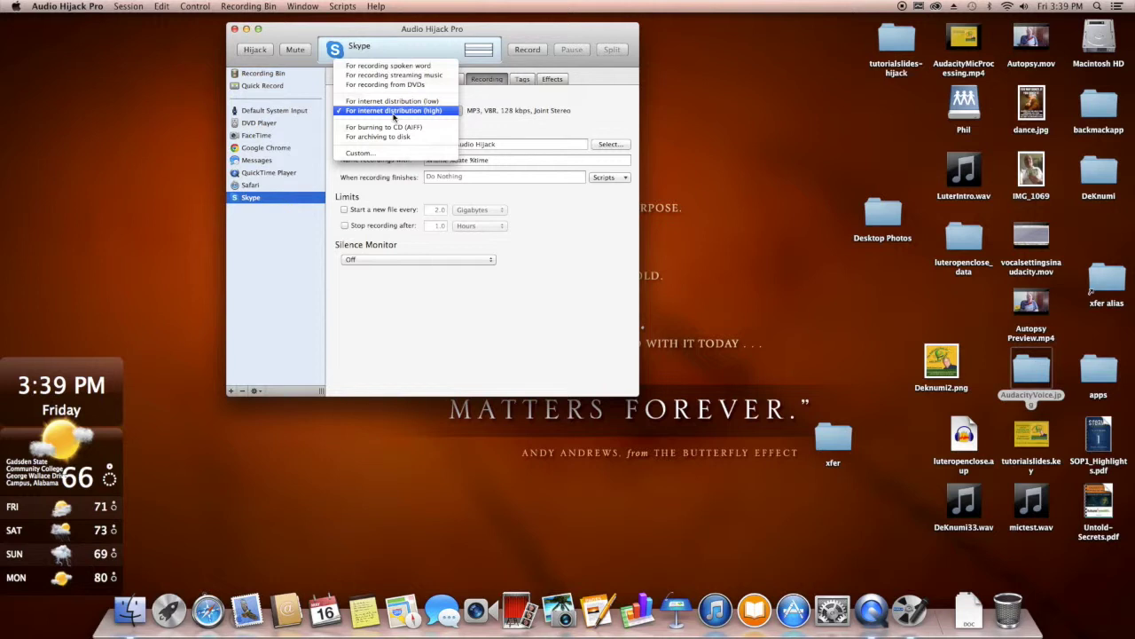
pyautogui.click(393, 114)
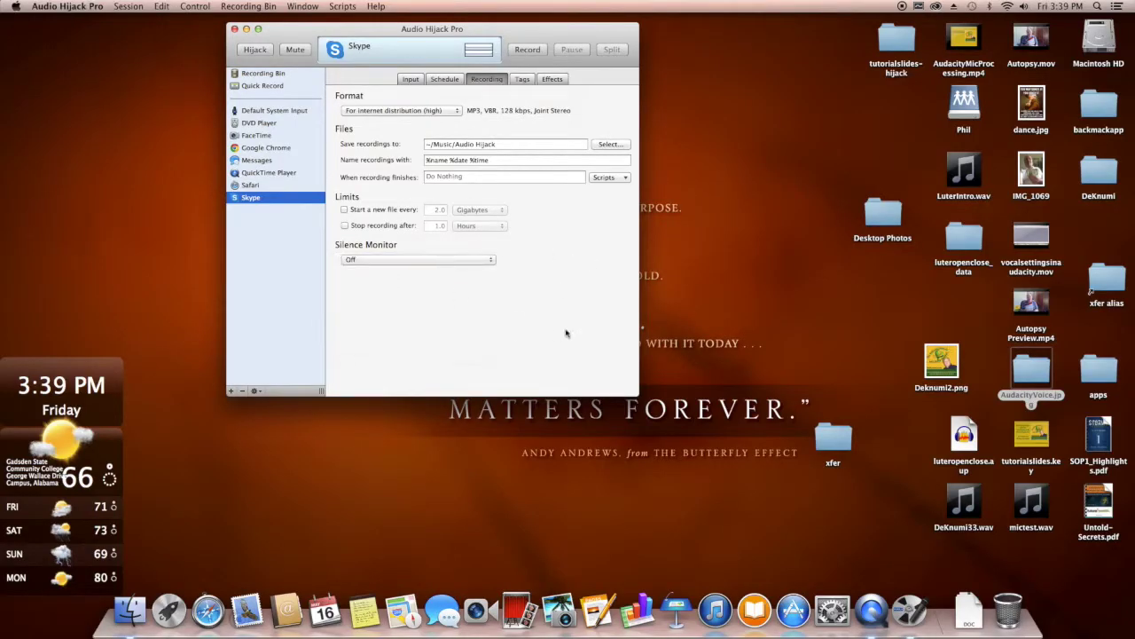
pyautogui.click(412, 111)
pyautogui.click(412, 112)
pyautogui.moveTo(355, 31); pyautogui.dragTo(137, 64)
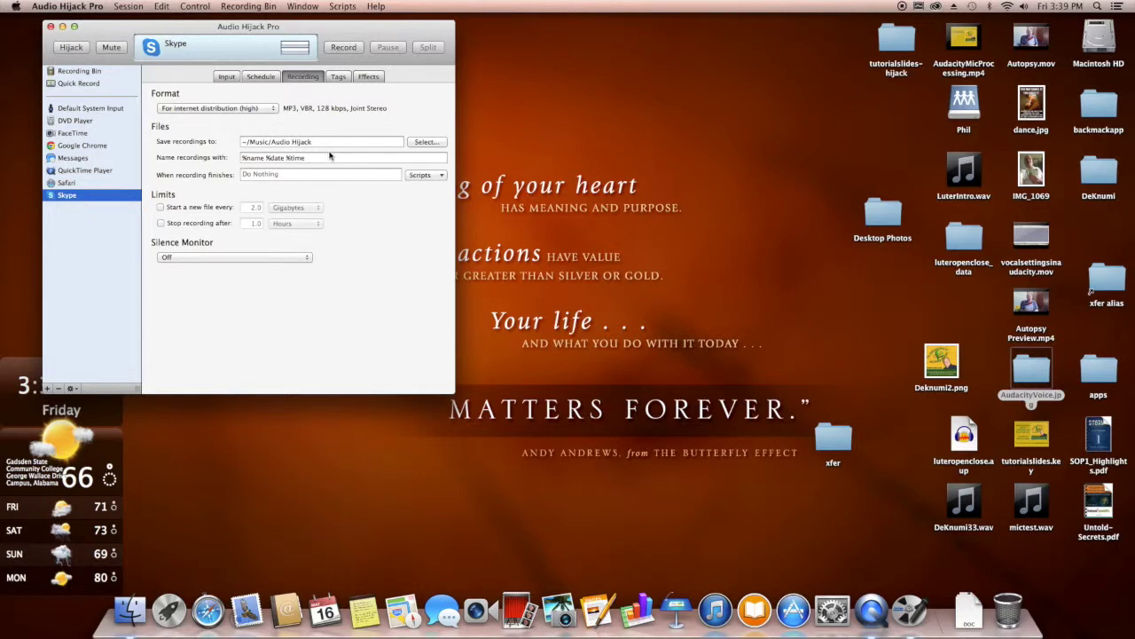
pyautogui.click(228, 80)
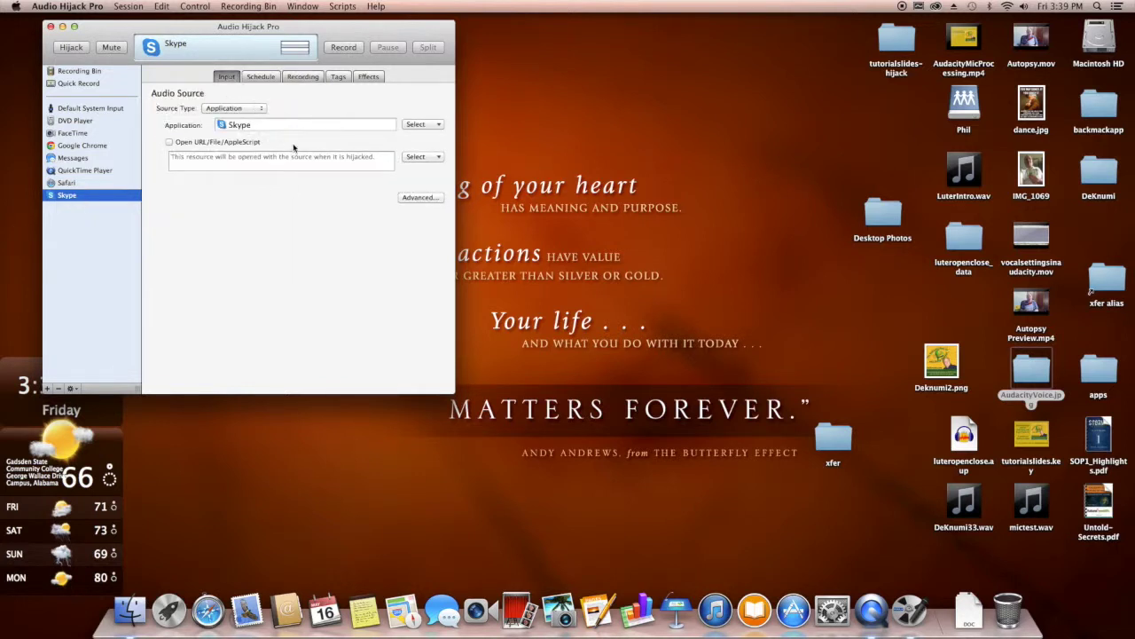
# Step: Hijack Skype to launch it, then sign in by entering the account password
pyautogui.click(72, 48)
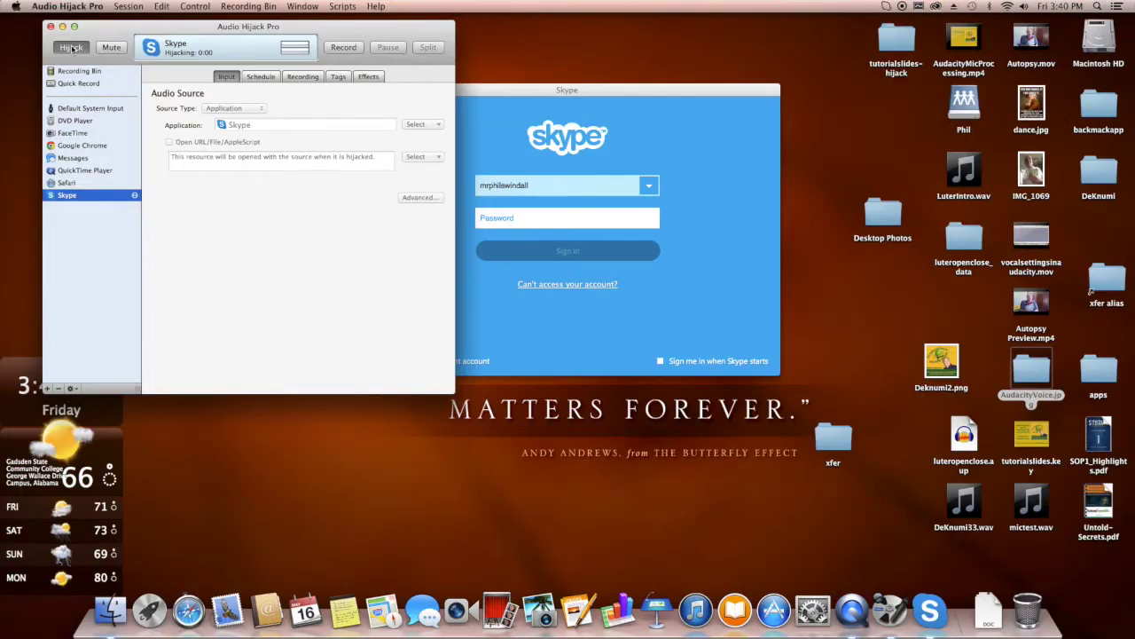
pyautogui.click(516, 219)
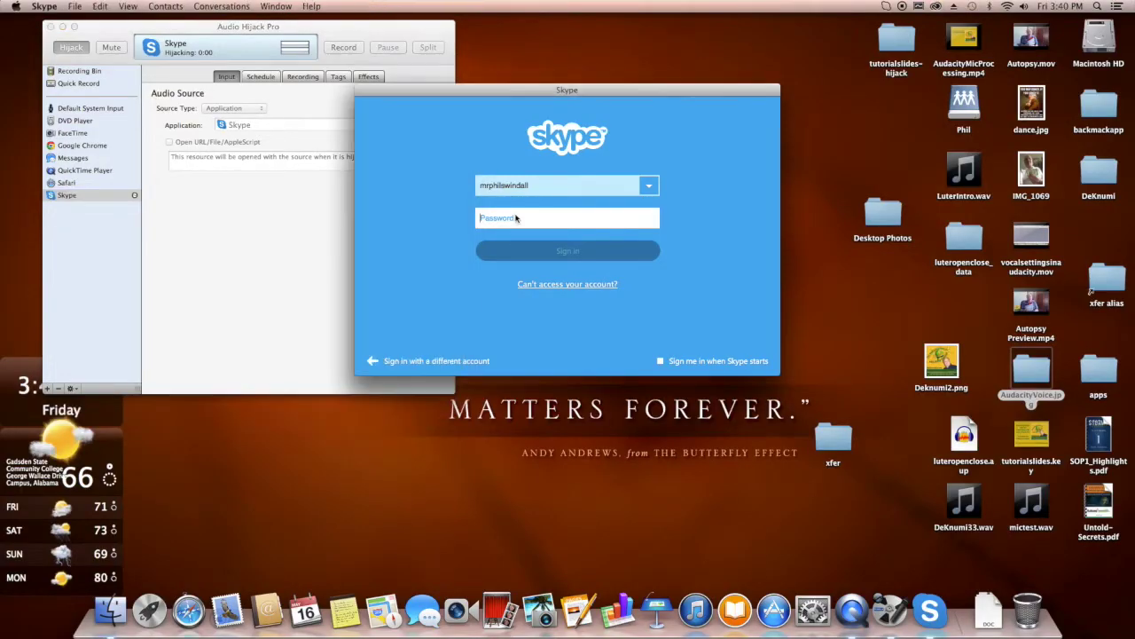
pyautogui.write('••••••••')
pyautogui.press('Return')
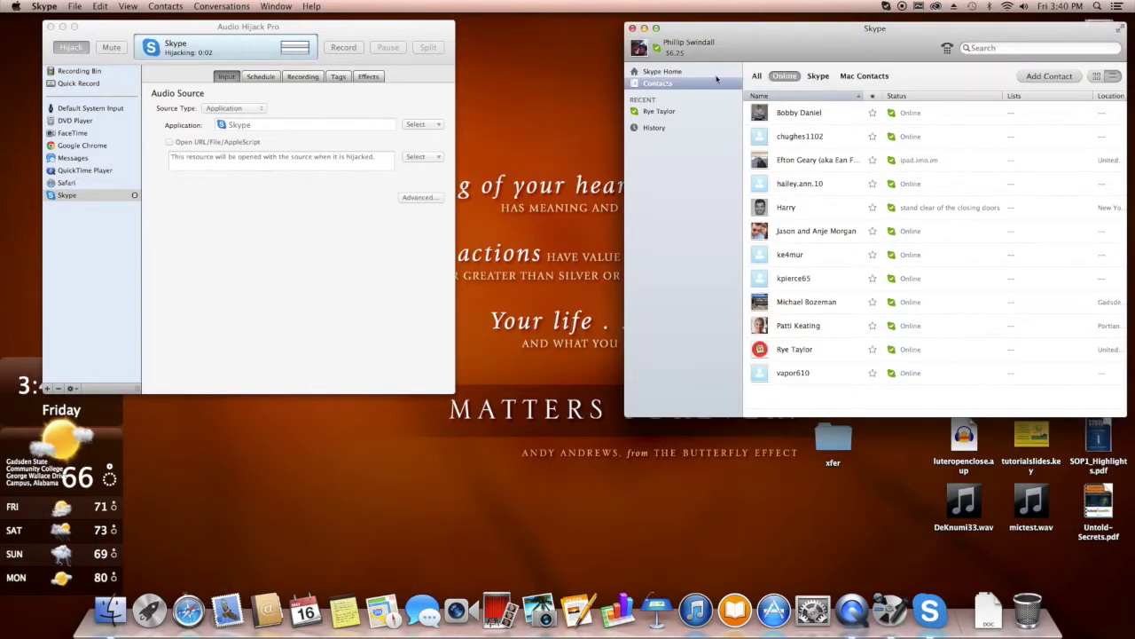
# Step: Make a short test recording of Skype's audio, then show the Recording Bin
pyautogui.moveTo(793, 34); pyautogui.dragTo(719, 34)
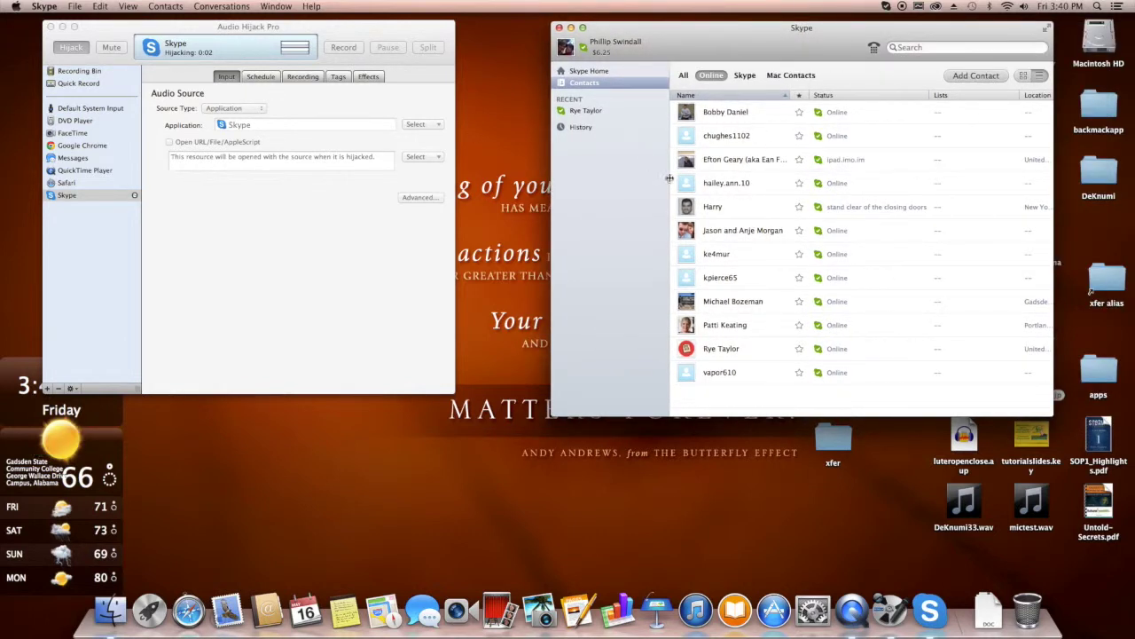
pyautogui.moveTo(780, 209)
pyautogui.click(81, 45)
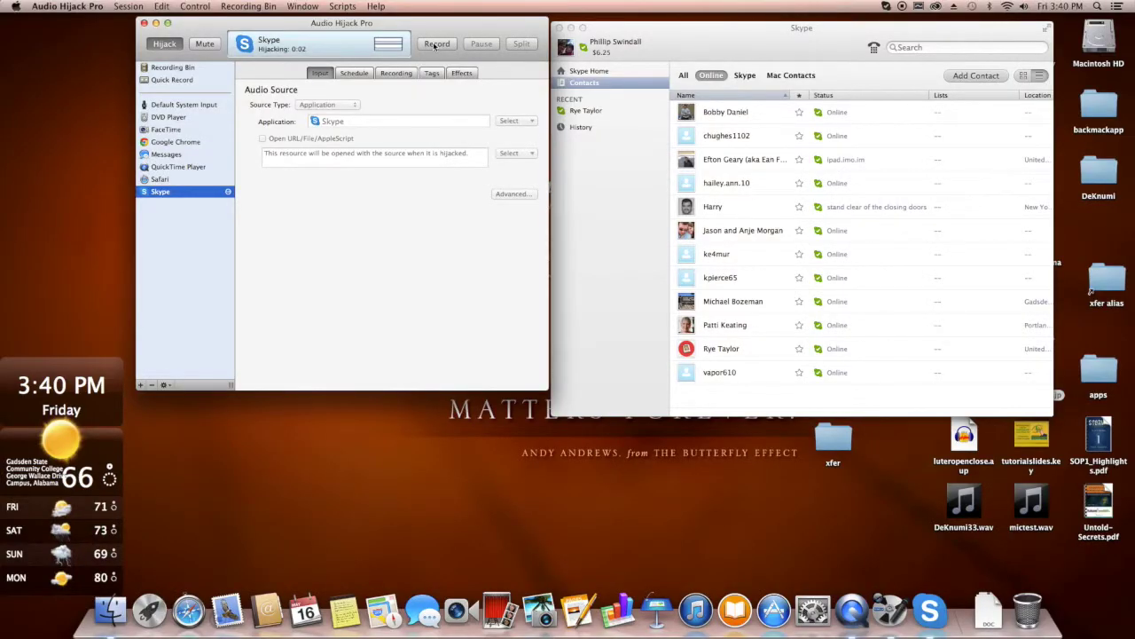
pyautogui.click(435, 45)
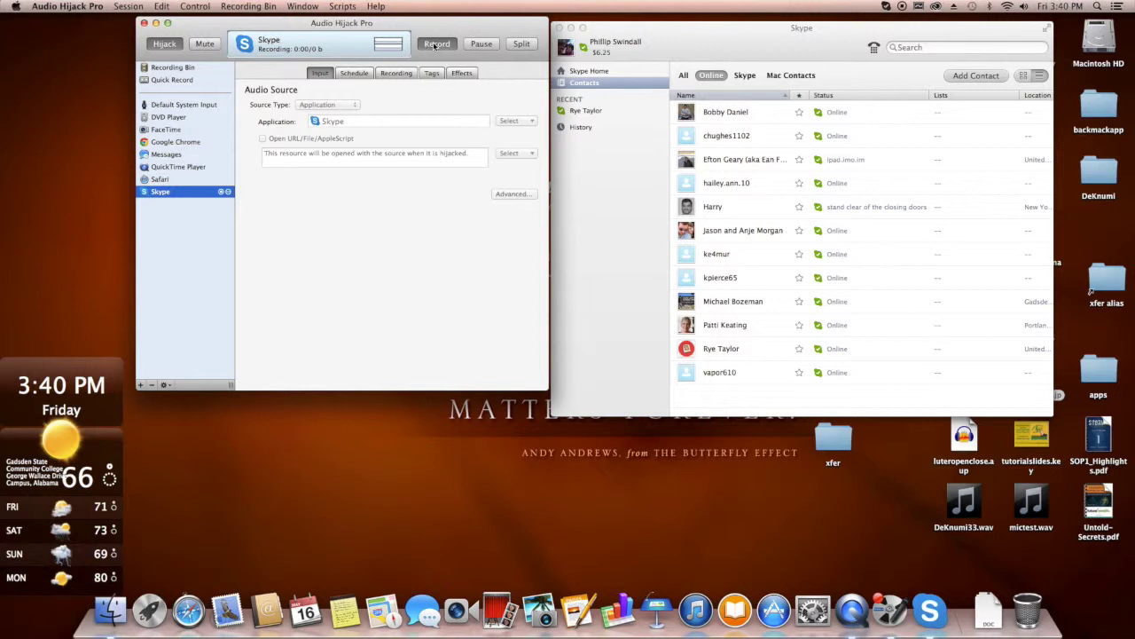
pyautogui.click(435, 44)
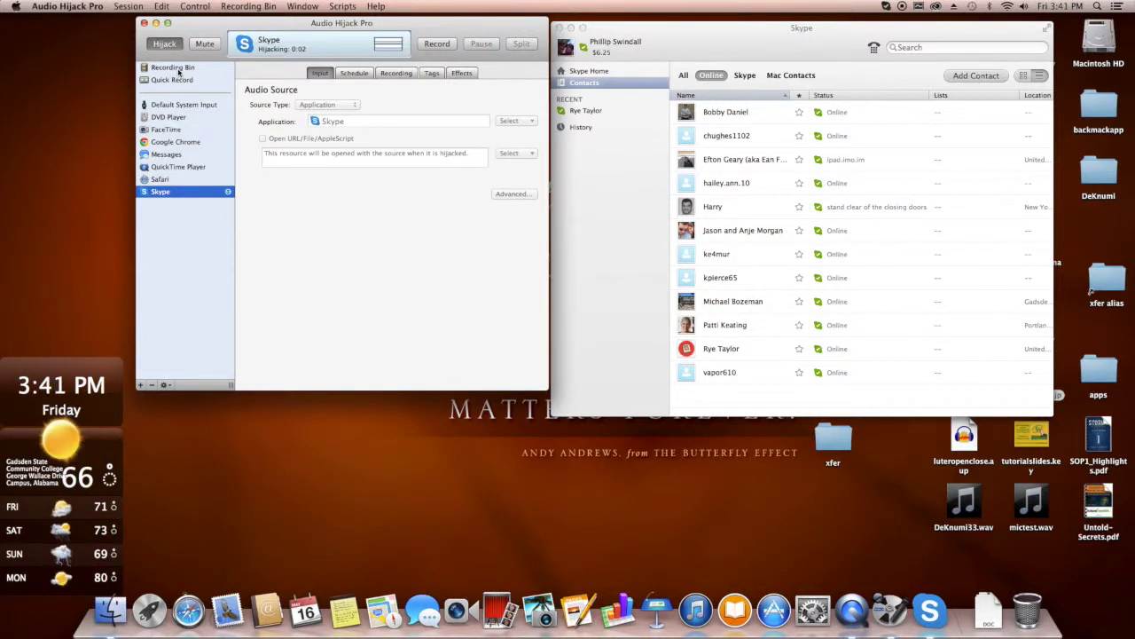
pyautogui.click(178, 71)
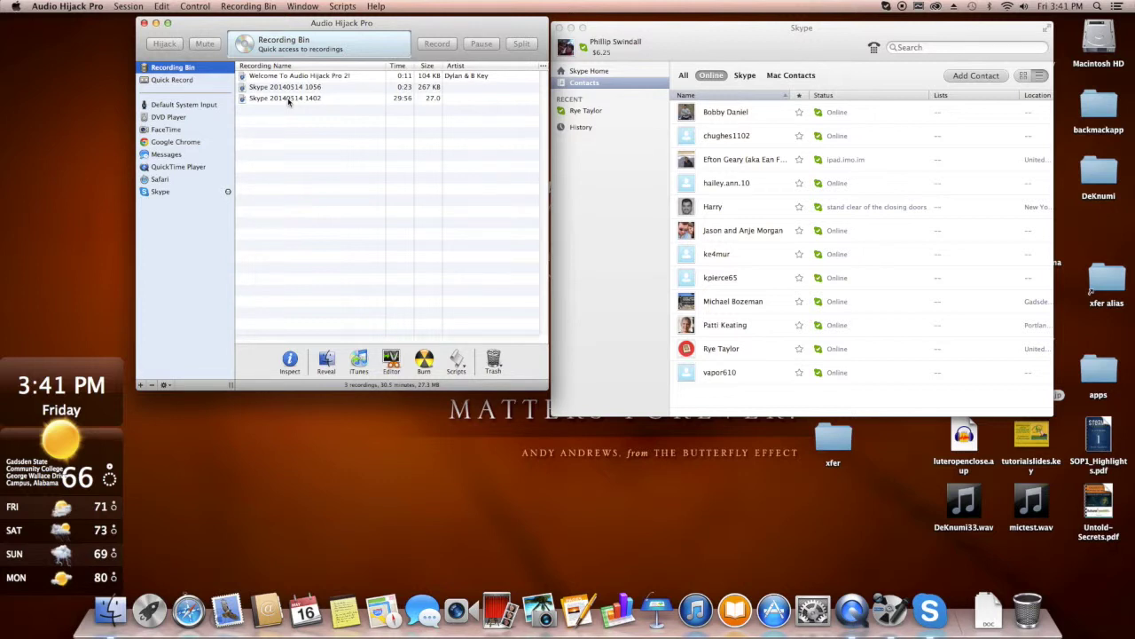
pyautogui.click(289, 99)
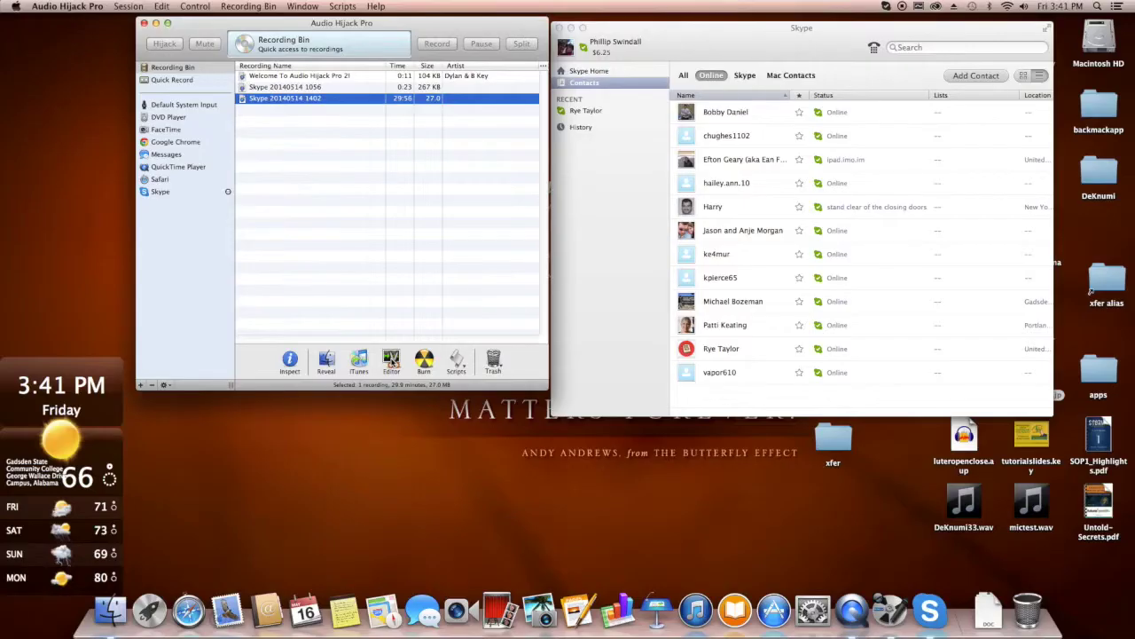
pyautogui.click(391, 360)
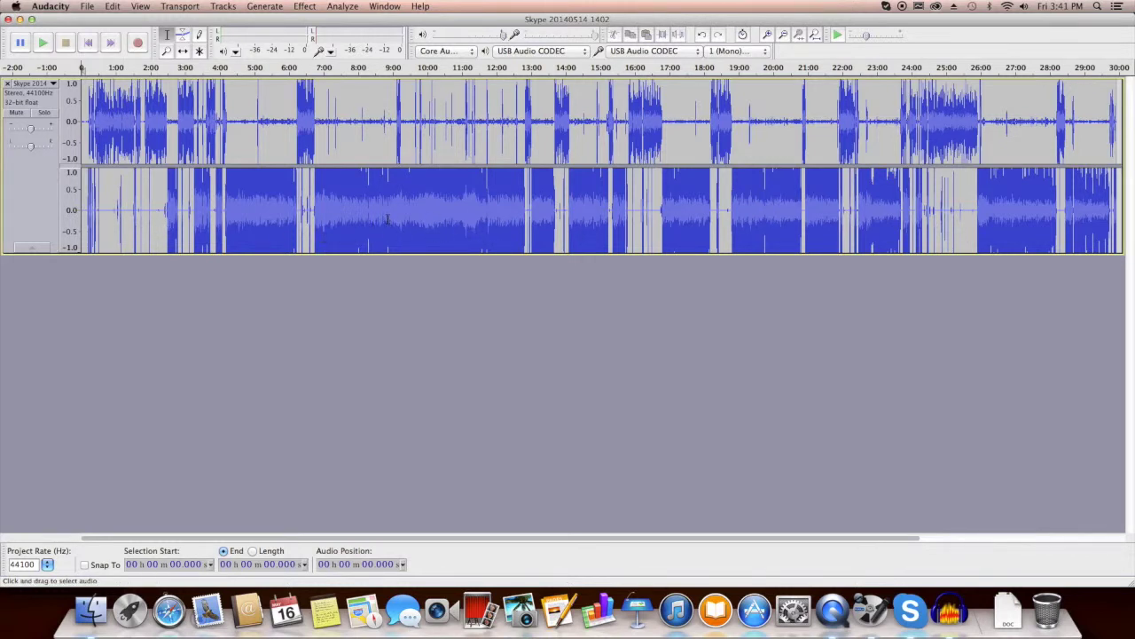
pyautogui.click(33, 175)
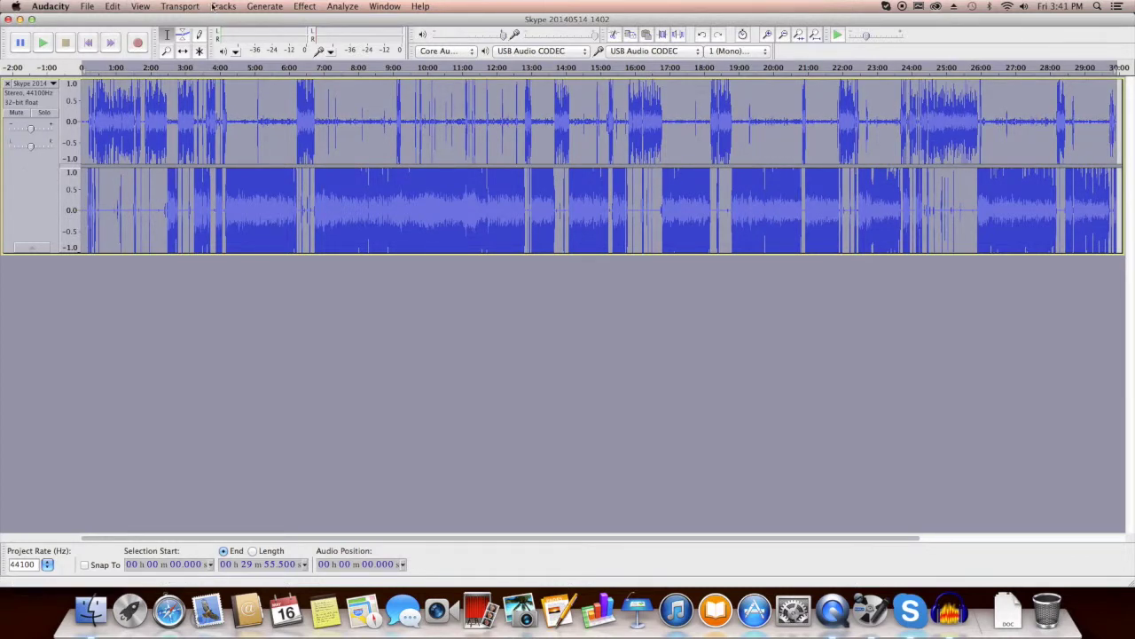
pyautogui.click(27, 85)
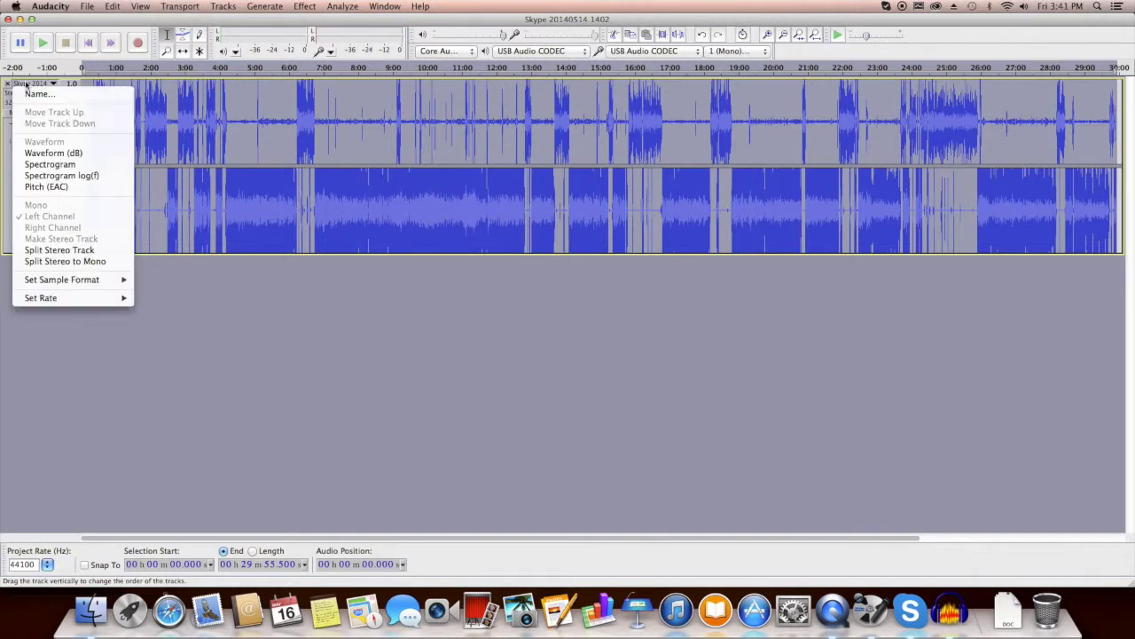
pyautogui.click(82, 251)
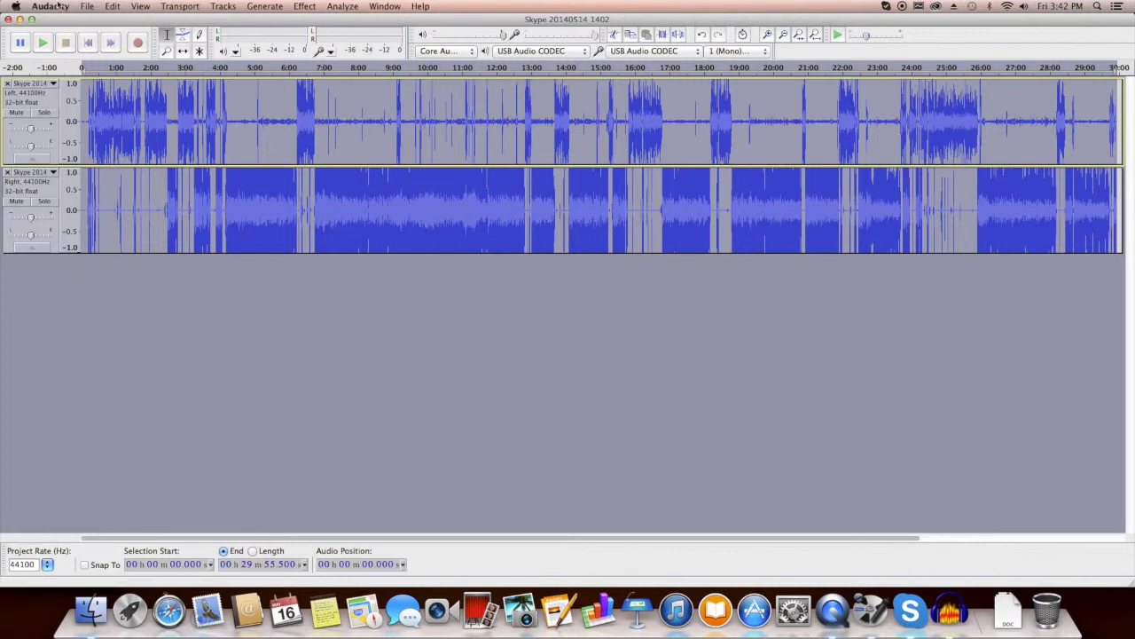
pyautogui.click(91, 7)
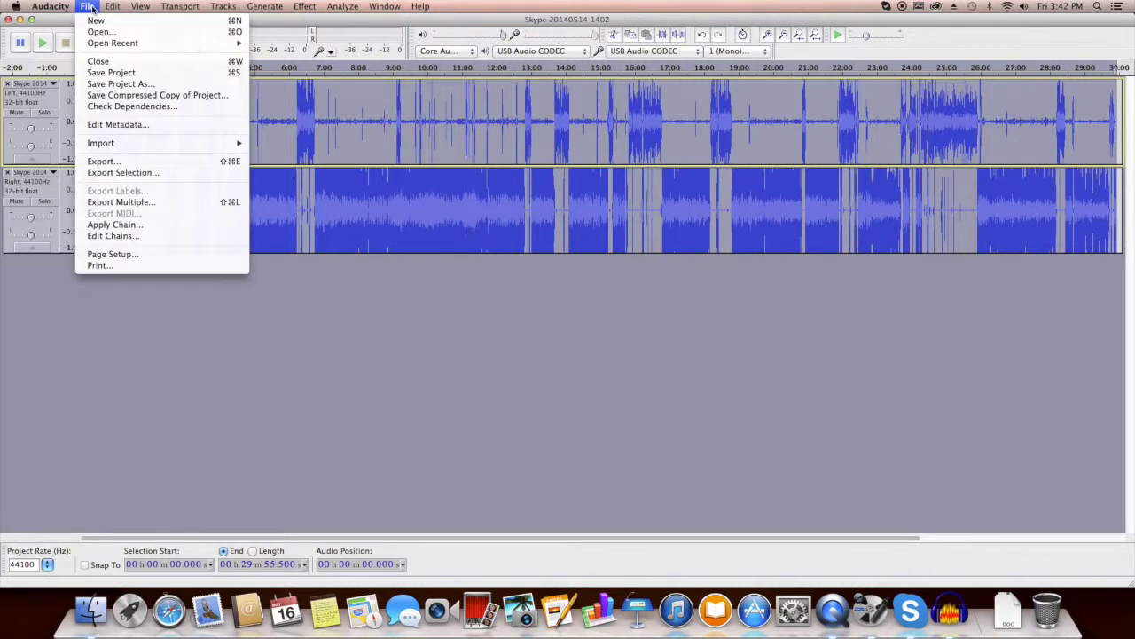
pyautogui.moveTo(113, 7)
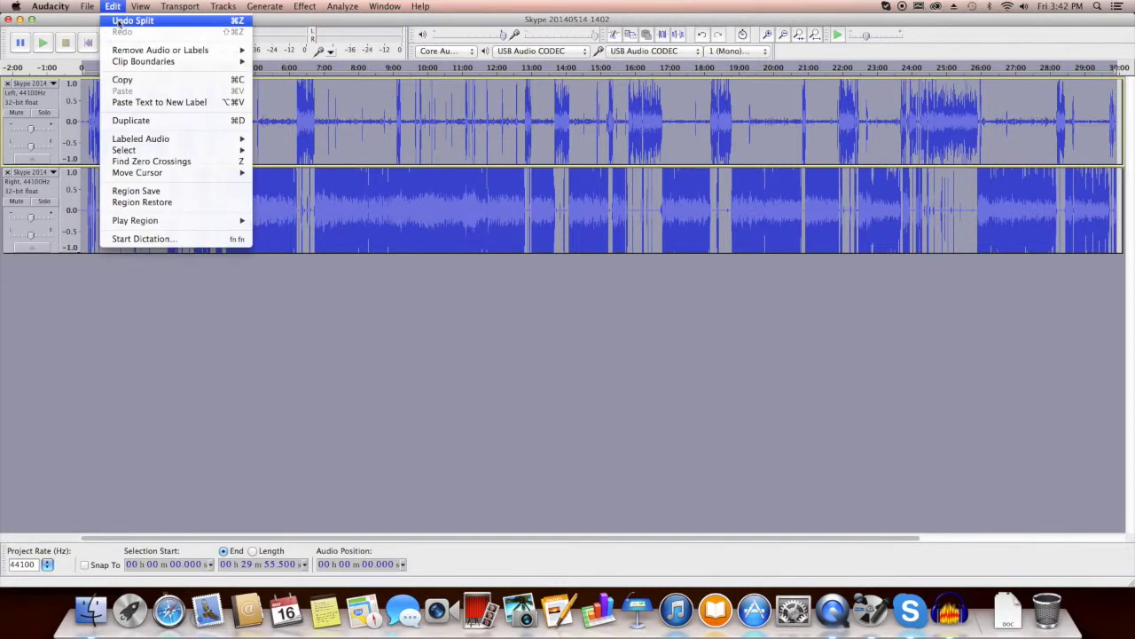
pyautogui.click(119, 21)
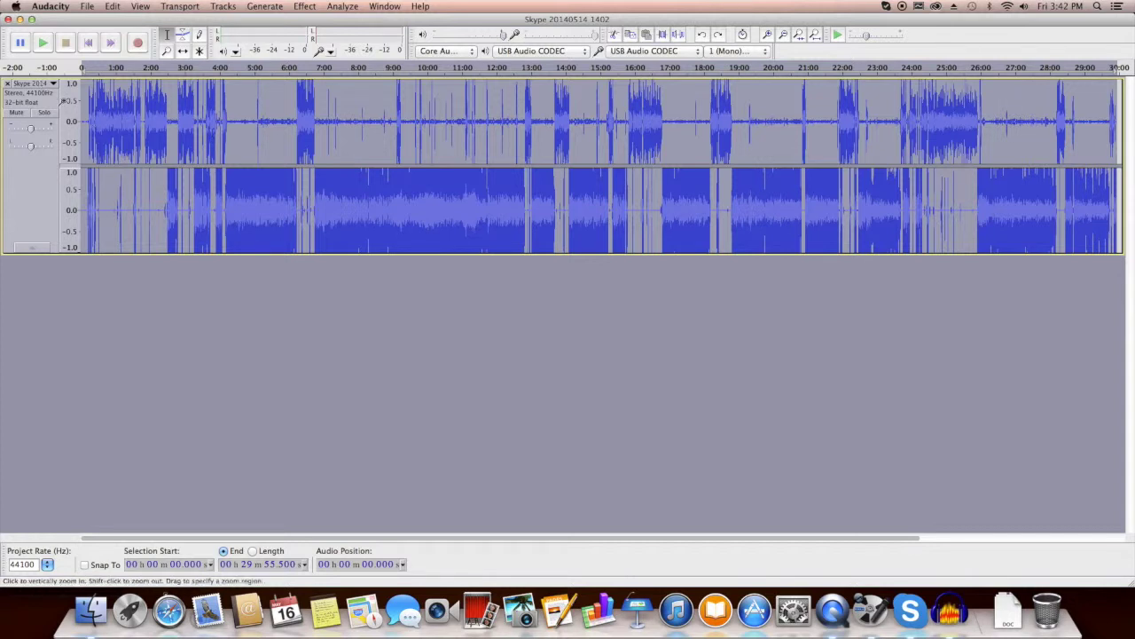
pyautogui.click(32, 85)
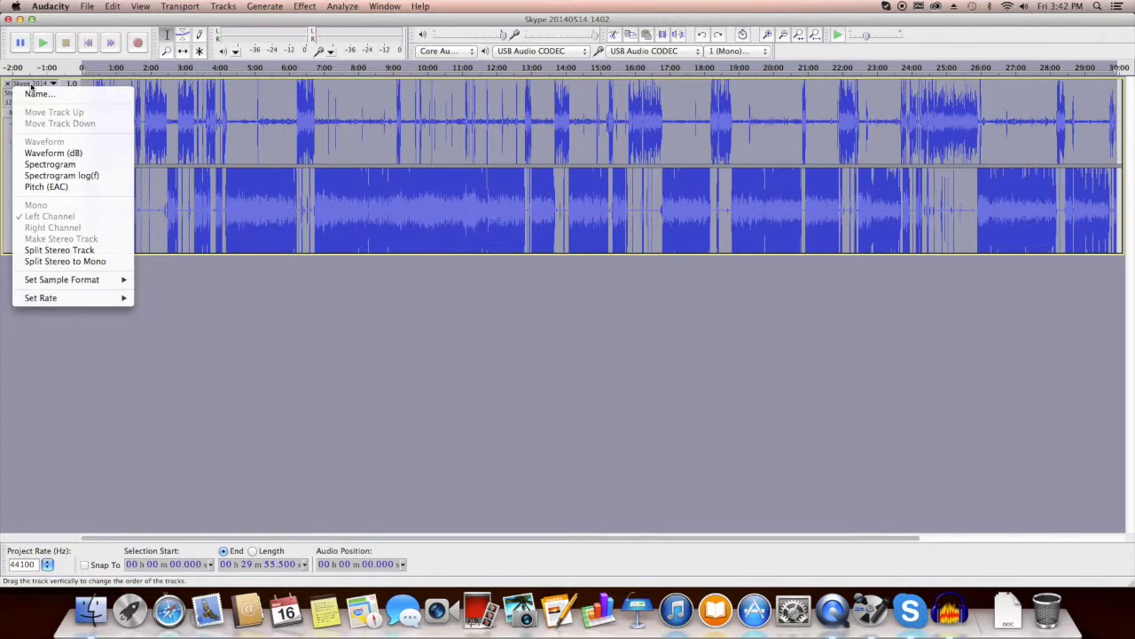
# Step: Split the stereo Skype track into two mono tracks and select each one in turn
pyautogui.click(91, 262)
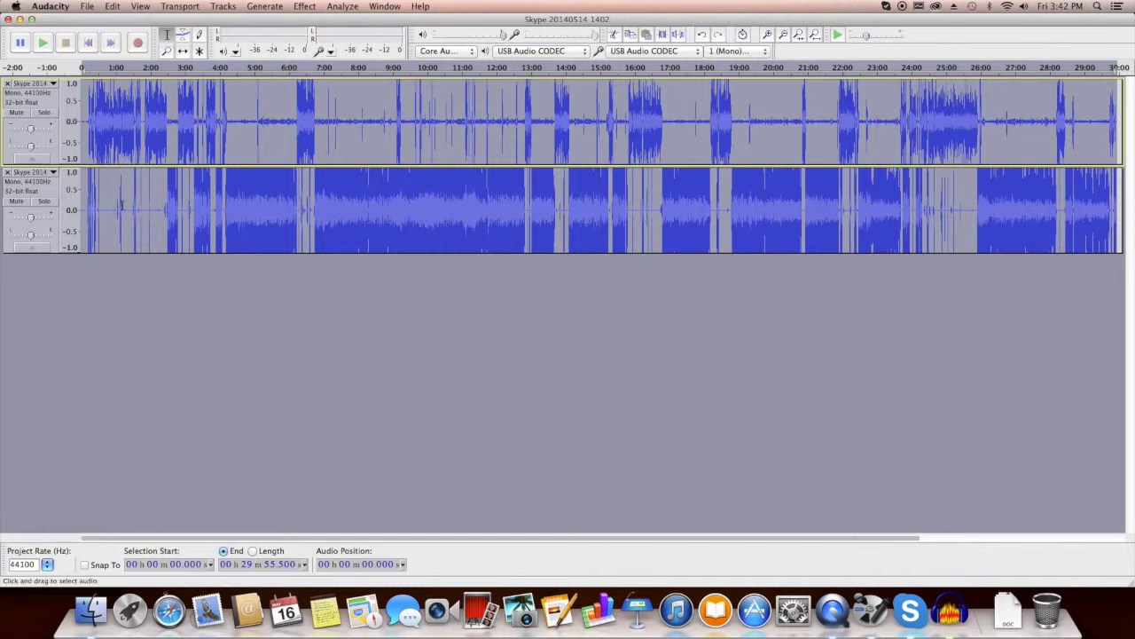
pyautogui.click(37, 191)
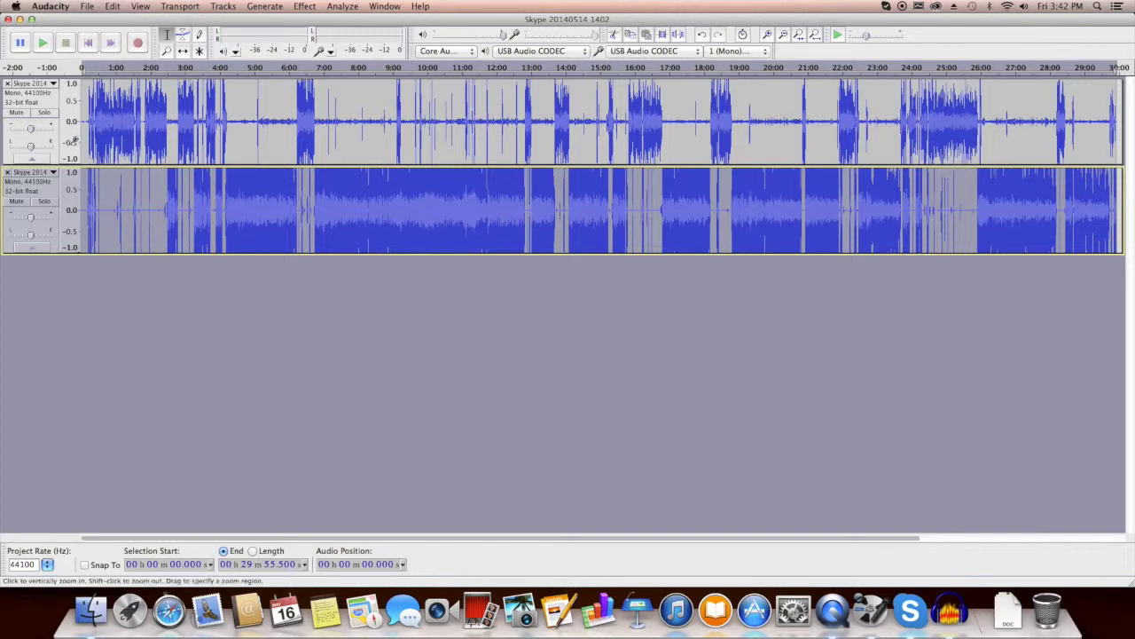
pyautogui.click(42, 104)
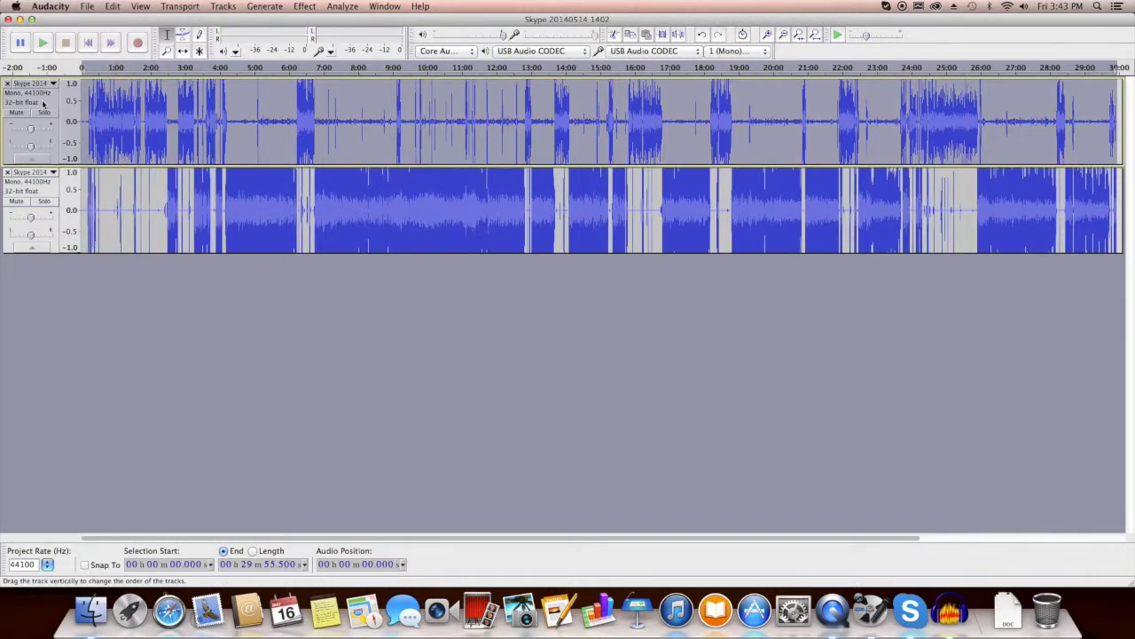